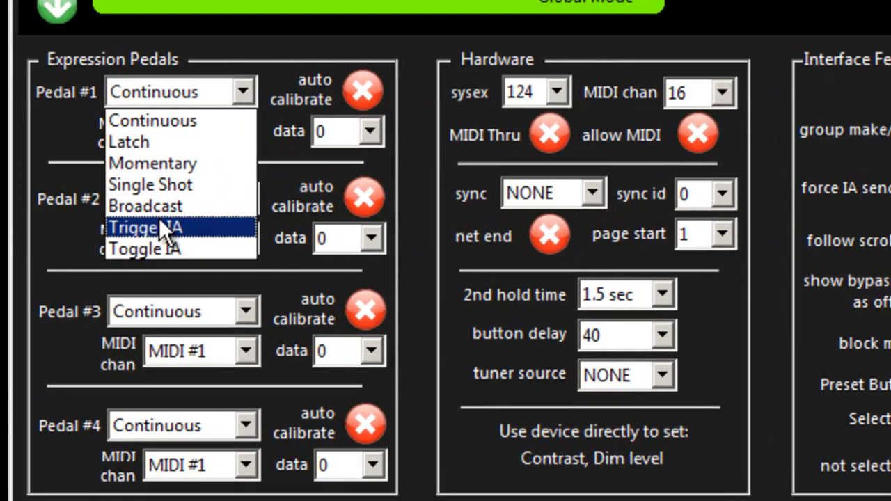
- Review the available modes, MIDI channels and data values for expression pedal #1
{"action": "left_click", "coordinate": [234, 86]}
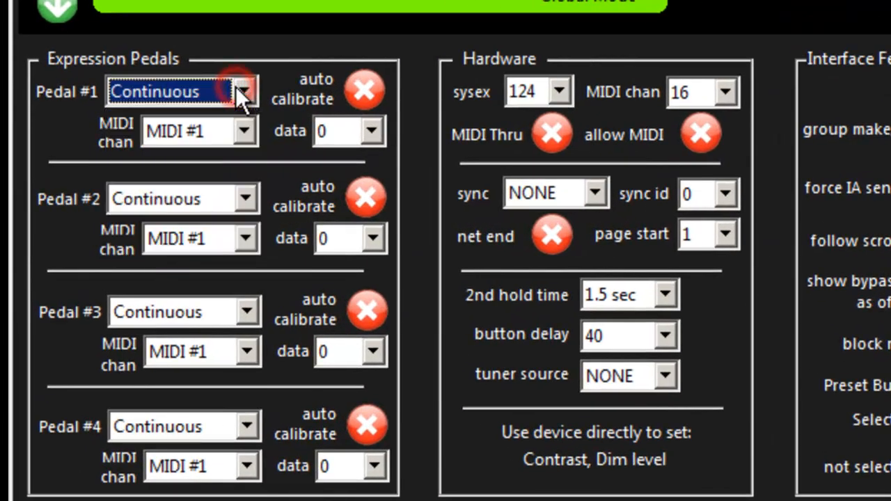
{"action": "left_click", "coordinate": [242, 131]}
{"action": "left_click", "coordinate": [242, 131]}
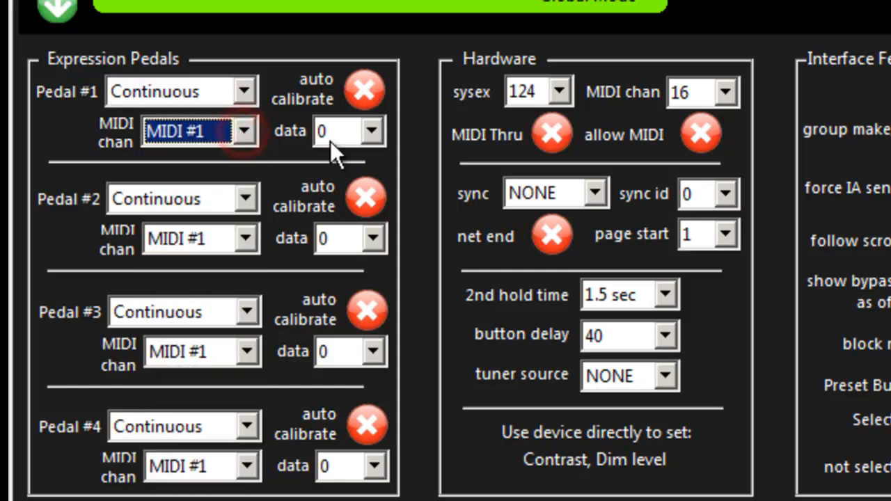
{"action": "left_click", "coordinate": [372, 130]}
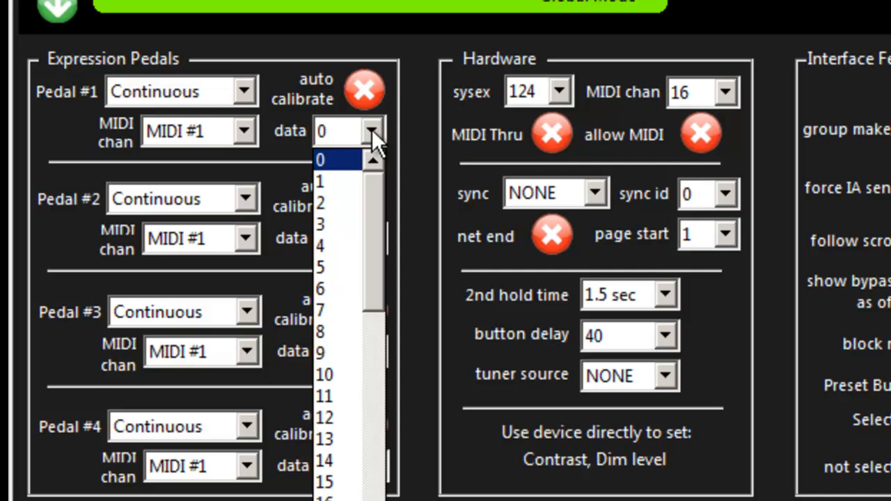
{"action": "left_click", "coordinate": [372, 130]}
{"action": "left_click", "coordinate": [372, 130]}
{"action": "left_click_drag", "start_coordinate": [376, 211], "coordinate": [367, 180]}
{"action": "left_click", "coordinate": [245, 136]}
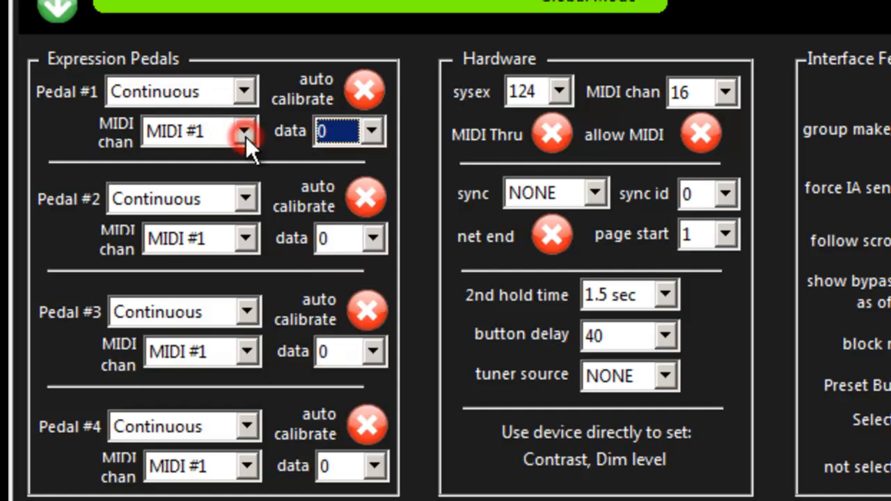
- Set expression pedal #1's data value to 7 and toggle its auto calibrate option on and back off
{"action": "left_click", "coordinate": [370, 128]}
{"action": "left_click", "coordinate": [332, 312]}
{"action": "left_click", "coordinate": [365, 89]}
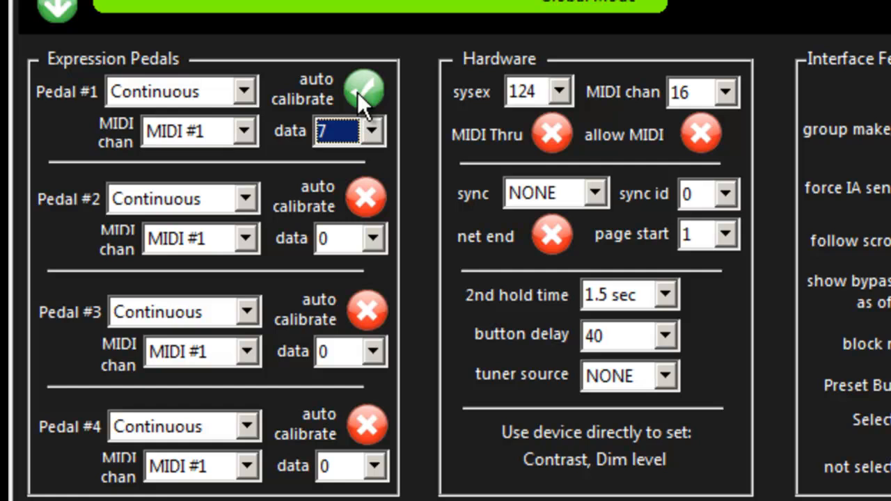
{"action": "left_click", "coordinate": [359, 93]}
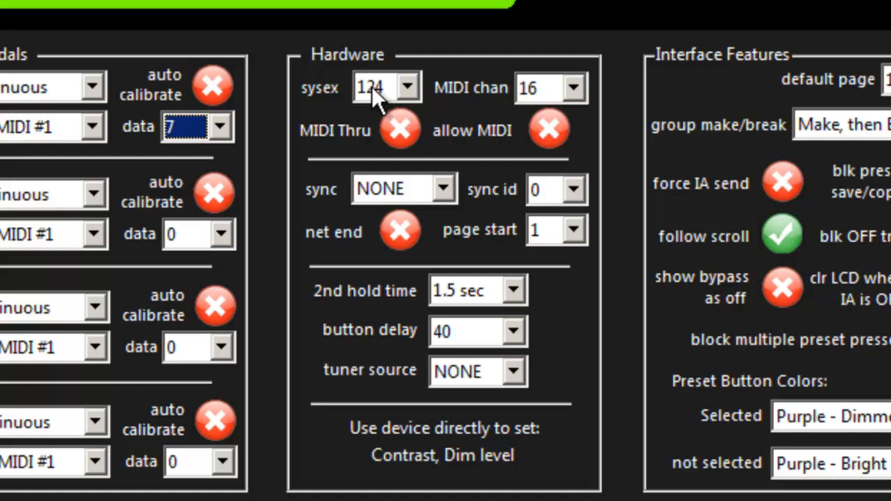
- Check the sysex and MIDI channel choices in the hardware settings
{"action": "left_click", "coordinate": [404, 86]}
{"action": "left_click", "coordinate": [404, 86]}
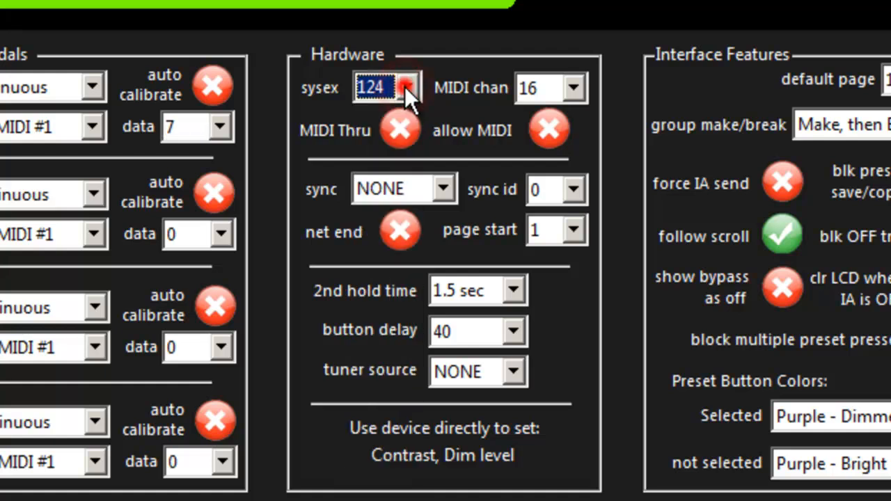
{"action": "left_click", "coordinate": [571, 86]}
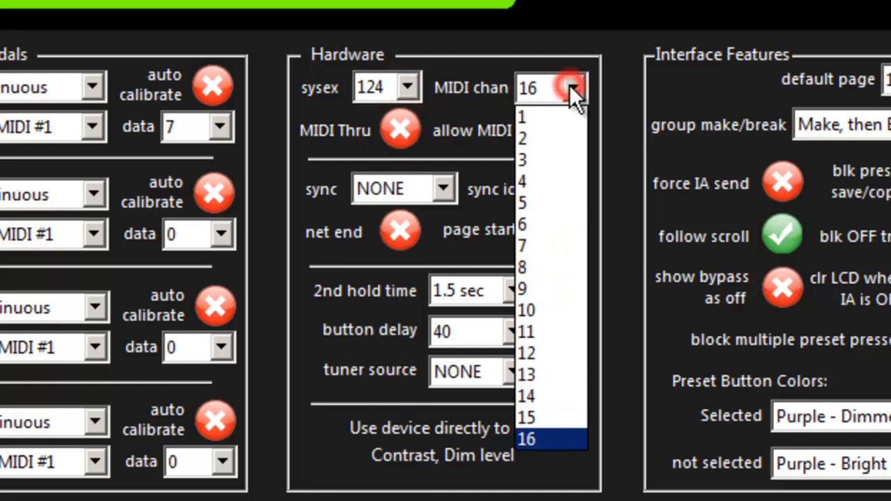
{"action": "left_click", "coordinate": [569, 84]}
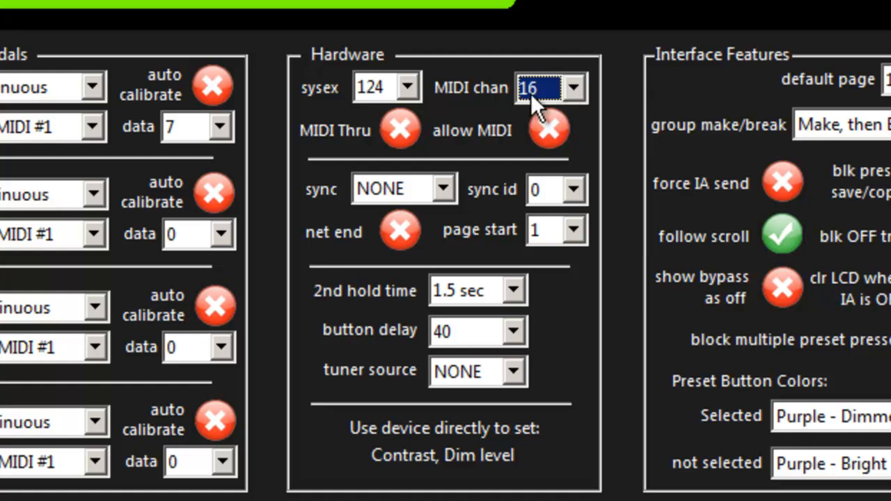
- Try the MIDI Thru and allow MIDI switches, leaving both off
{"action": "left_click", "coordinate": [392, 138]}
{"action": "left_click", "coordinate": [392, 138]}
{"action": "left_click", "coordinate": [548, 127]}
- Examine the available sync modes and sync id numbers in the hardware settings
{"action": "left_click", "coordinate": [405, 188]}
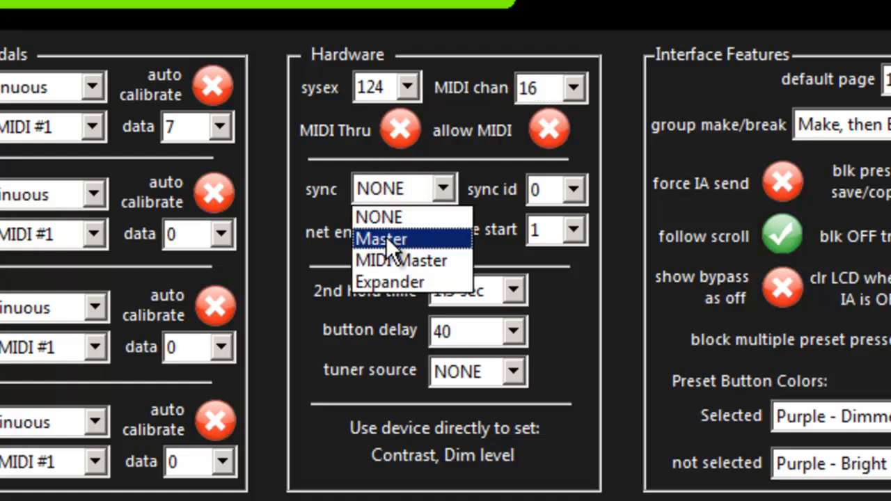
{"action": "left_click", "coordinate": [399, 214]}
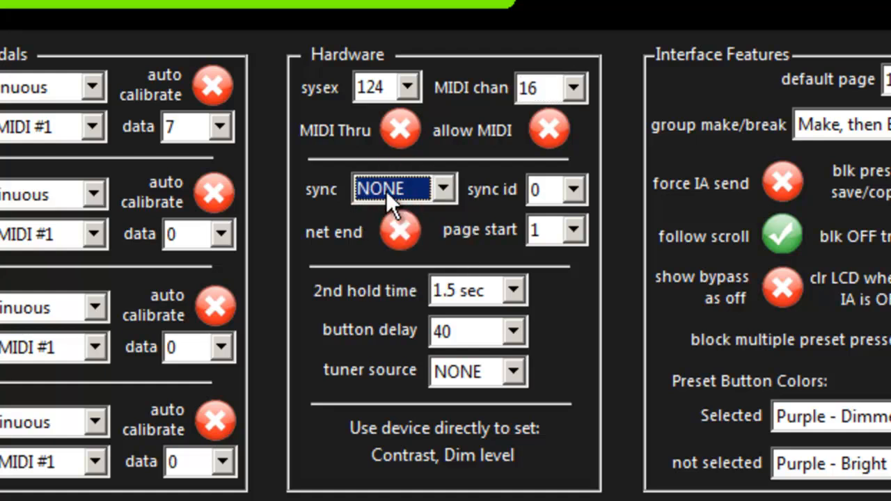
{"action": "left_click", "coordinate": [386, 191]}
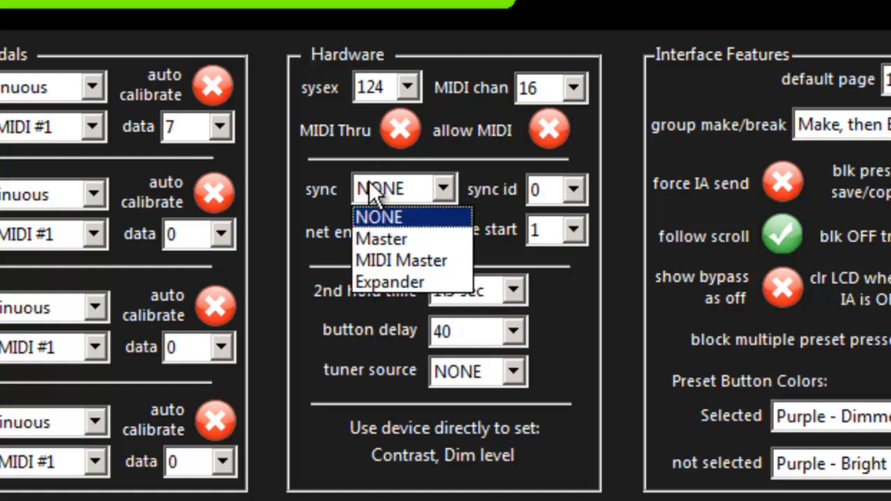
{"action": "left_click", "coordinate": [369, 181]}
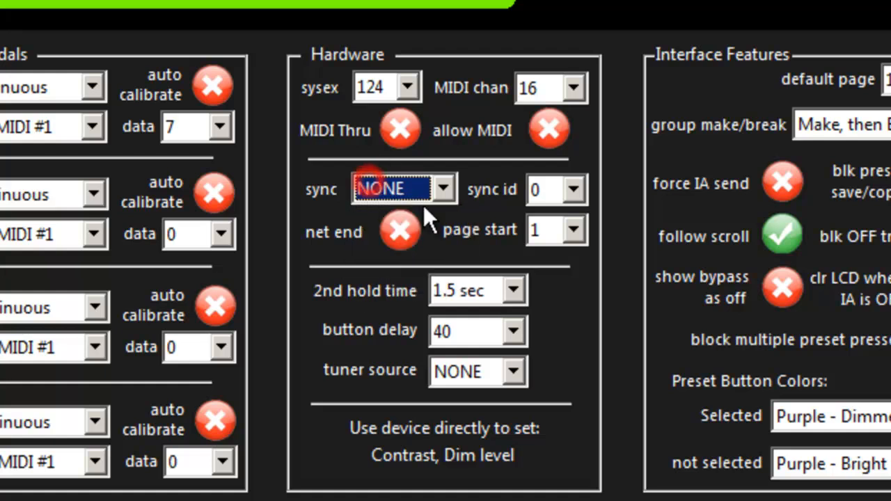
{"action": "left_click", "coordinate": [571, 187]}
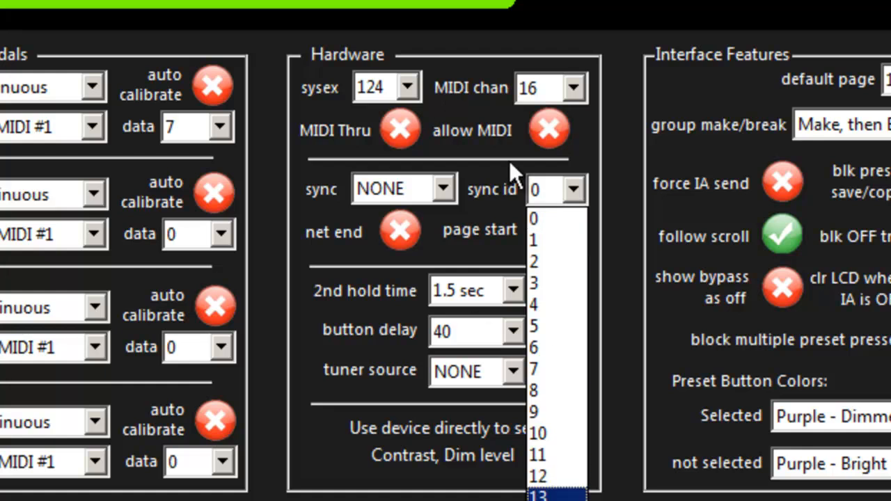
{"action": "left_click", "coordinate": [571, 185]}
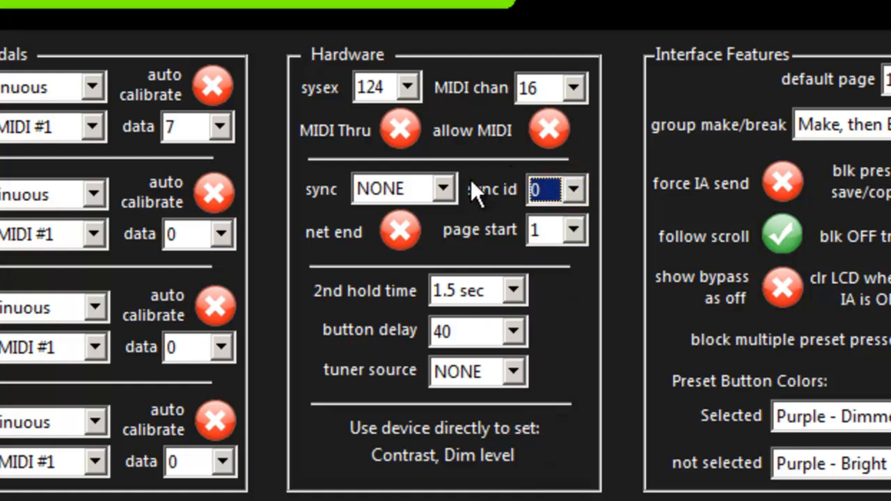
- Try the net end switch in the hardware settings, leaving it off
{"action": "left_click", "coordinate": [391, 229]}
{"action": "left_click", "coordinate": [392, 232]}
{"action": "left_click", "coordinate": [400, 235]}
- Recheck the sync modes and look through the page start choices
{"action": "left_click", "coordinate": [444, 192]}
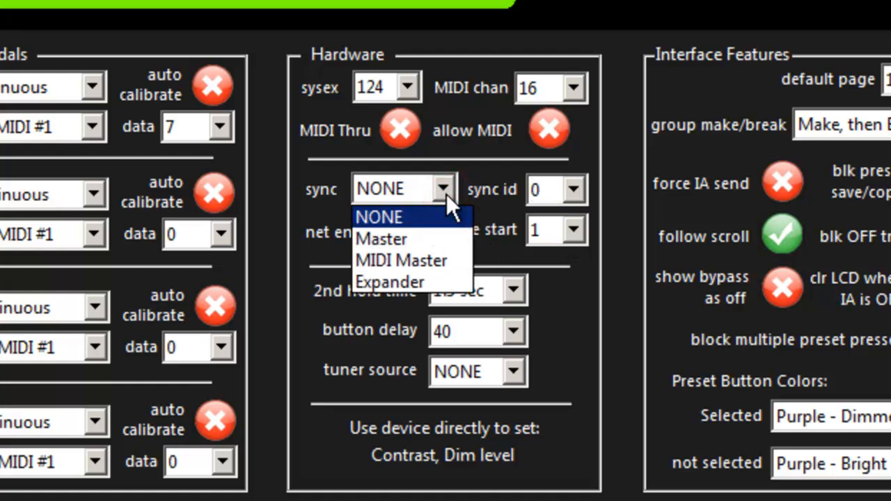
{"action": "left_click", "coordinate": [446, 193]}
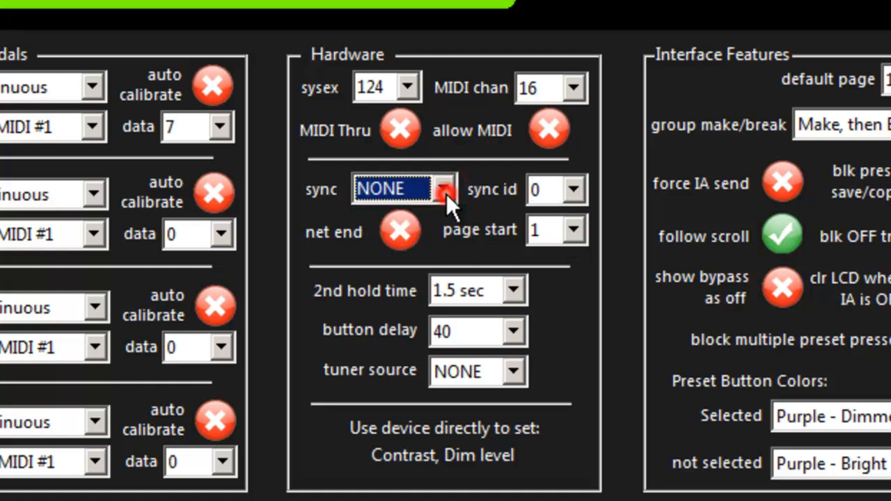
{"action": "left_click", "coordinate": [574, 231]}
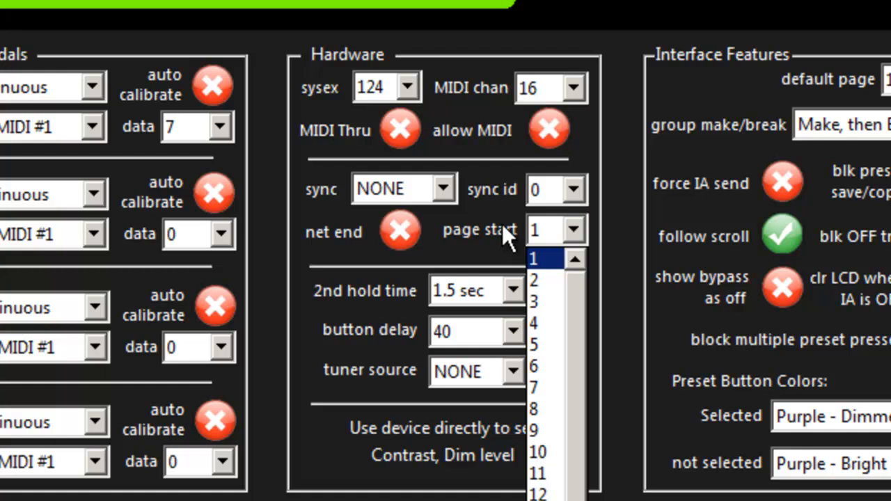
{"action": "left_click", "coordinate": [562, 229]}
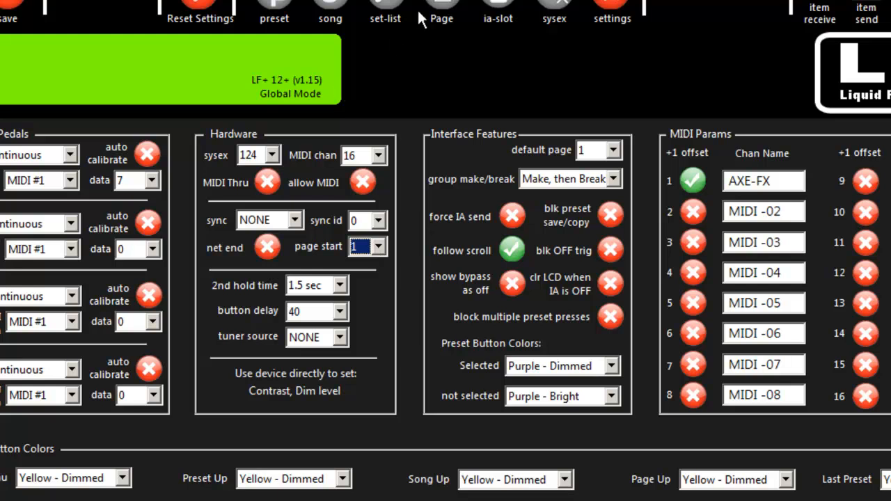
- View the button overview of the "1 Pre + 9 IA" page and return to the global settings
{"action": "left_click", "coordinate": [440, 5]}
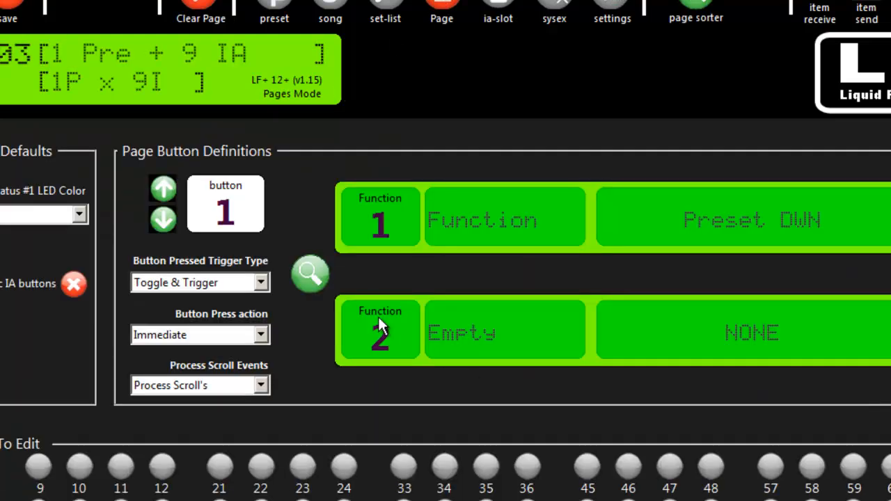
{"action": "left_click", "coordinate": [311, 274]}
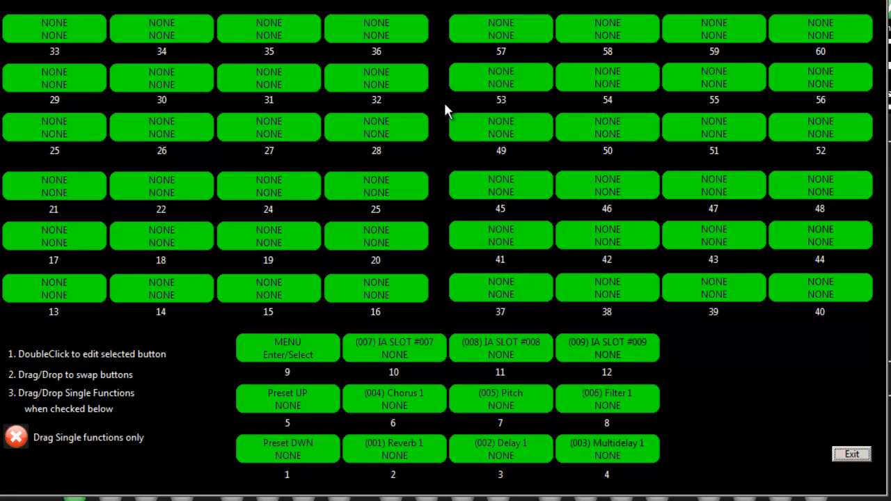
{"action": "left_click", "coordinate": [860, 458]}
{"action": "left_click", "coordinate": [572, 9]}
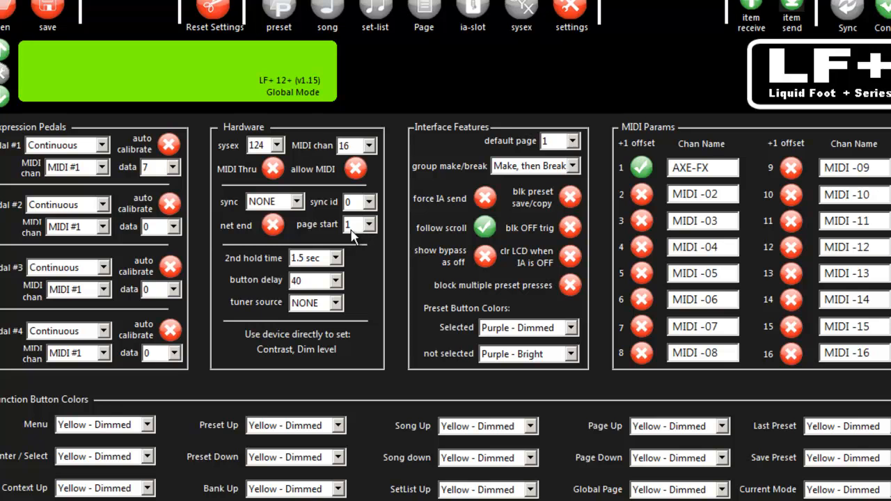
- View the button overview of the "6 Pre + 12 IA" page and return to the global settings
{"action": "left_click", "coordinate": [426, 11]}
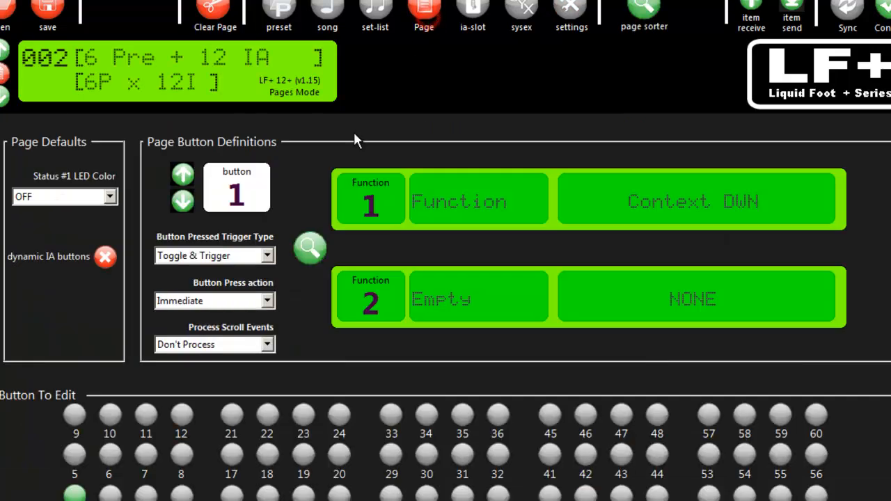
{"action": "left_click", "coordinate": [310, 247]}
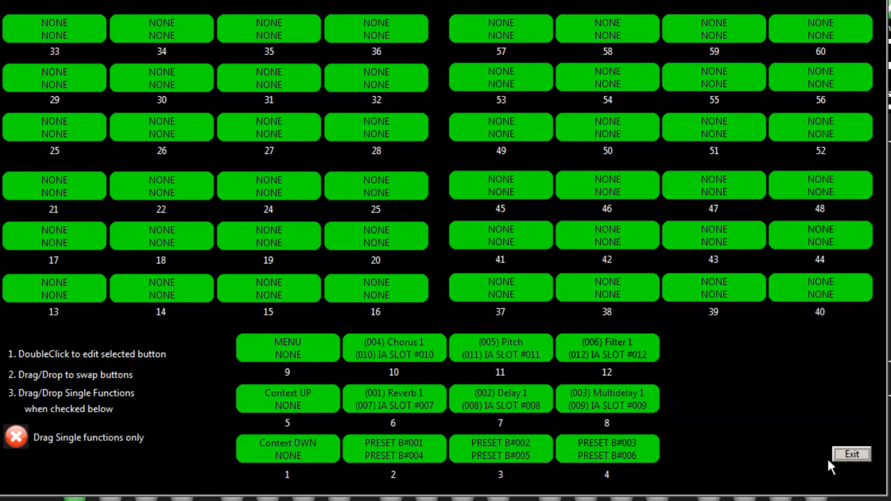
{"action": "left_click", "coordinate": [856, 455]}
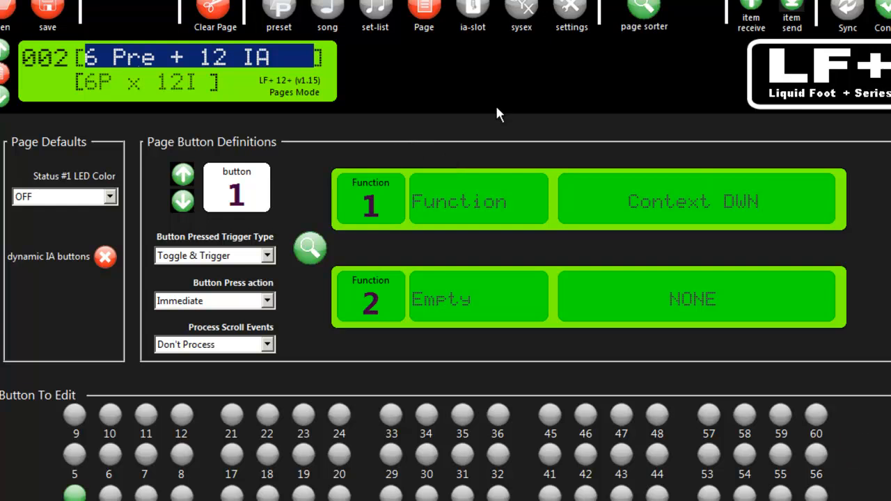
{"action": "left_click", "coordinate": [565, 16]}
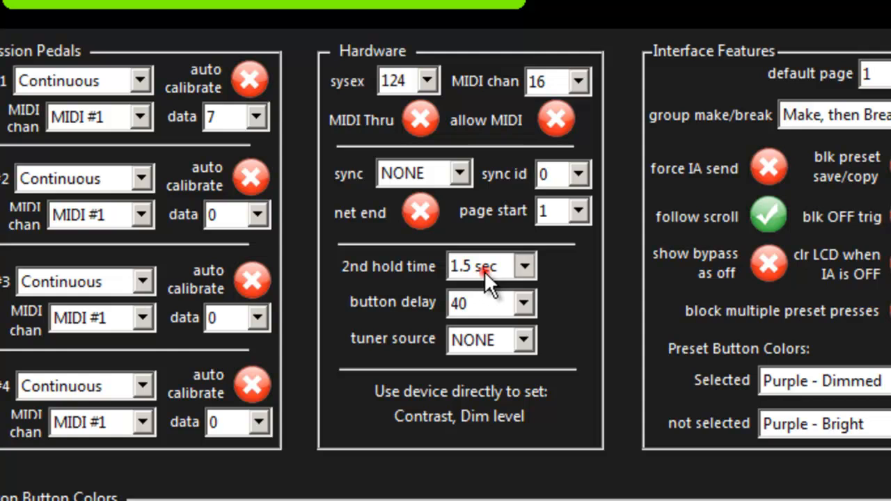
- Examine the 2nd hold time, button delay and tuner source choices in the hardware settings
{"action": "left_click", "coordinate": [484, 271]}
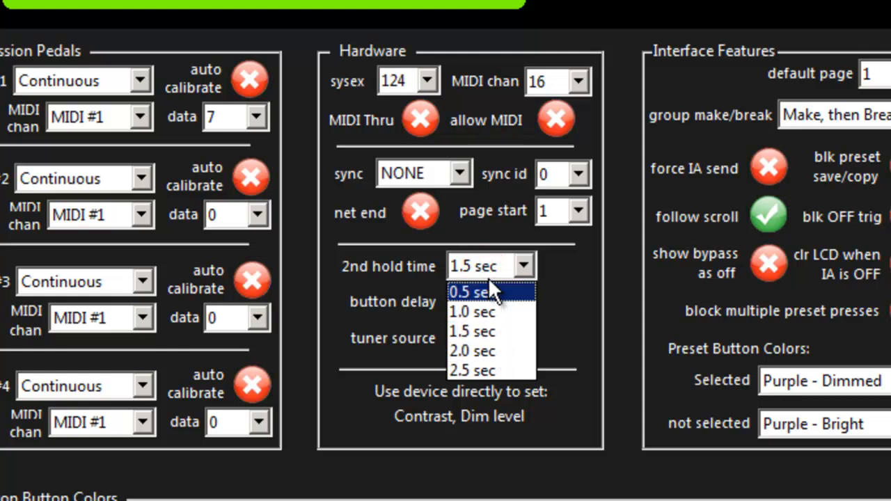
{"action": "left_click", "coordinate": [476, 320]}
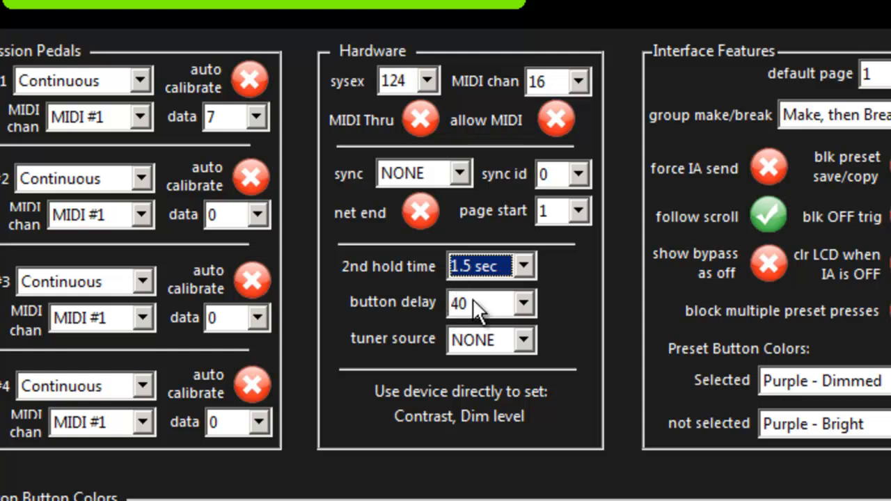
{"action": "left_click", "coordinate": [472, 301]}
{"action": "left_click", "coordinate": [472, 299]}
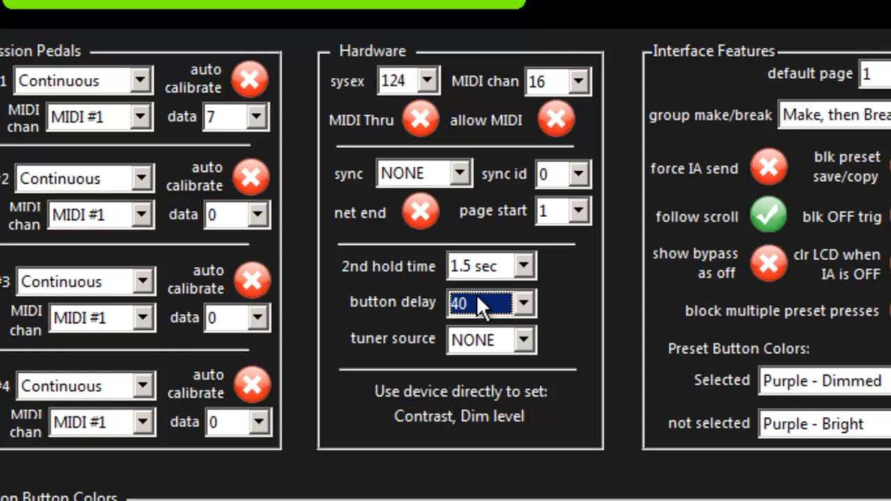
{"action": "left_click", "coordinate": [512, 338]}
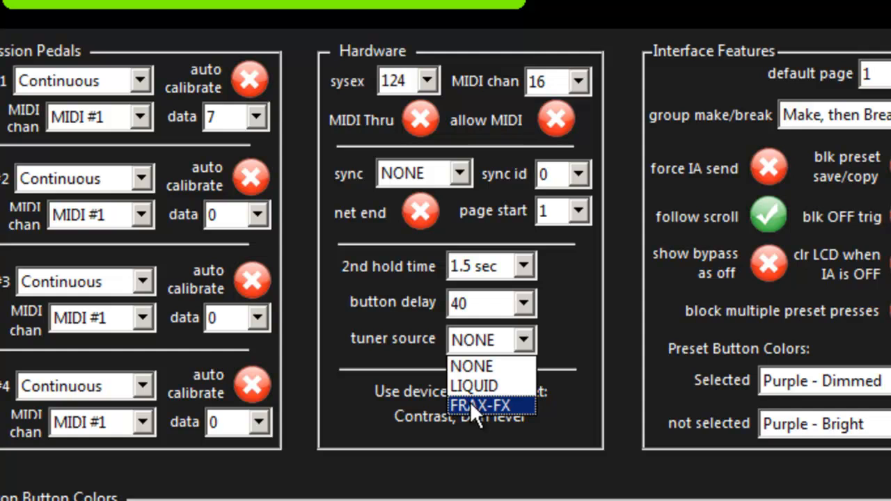
{"action": "left_click", "coordinate": [480, 341]}
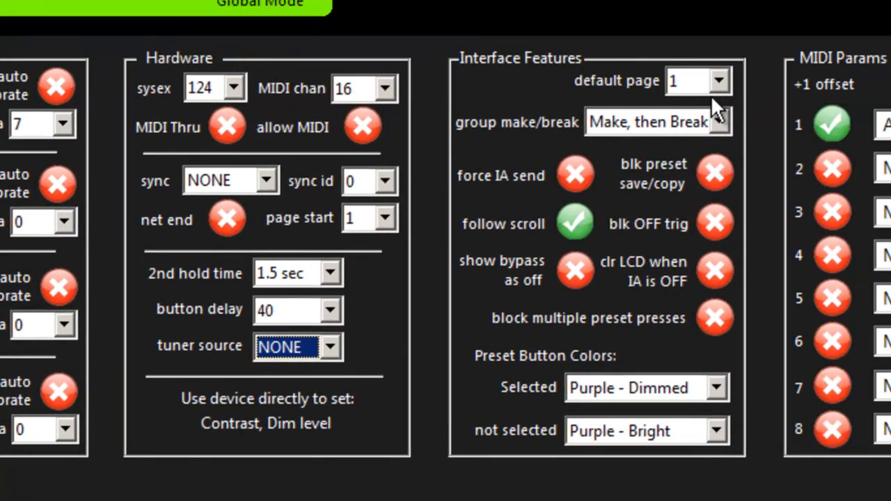
- Examine the default page and group make/break choices in the interface features
{"action": "left_click", "coordinate": [886, 69]}
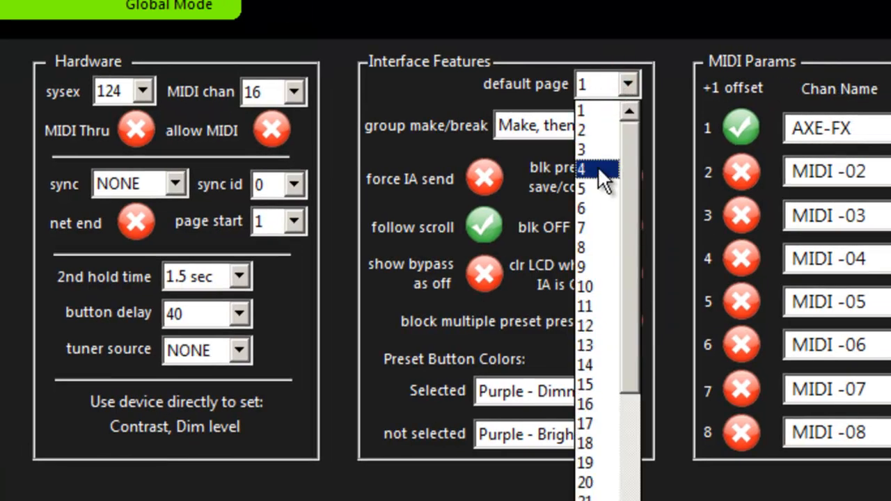
{"action": "left_click", "coordinate": [599, 84]}
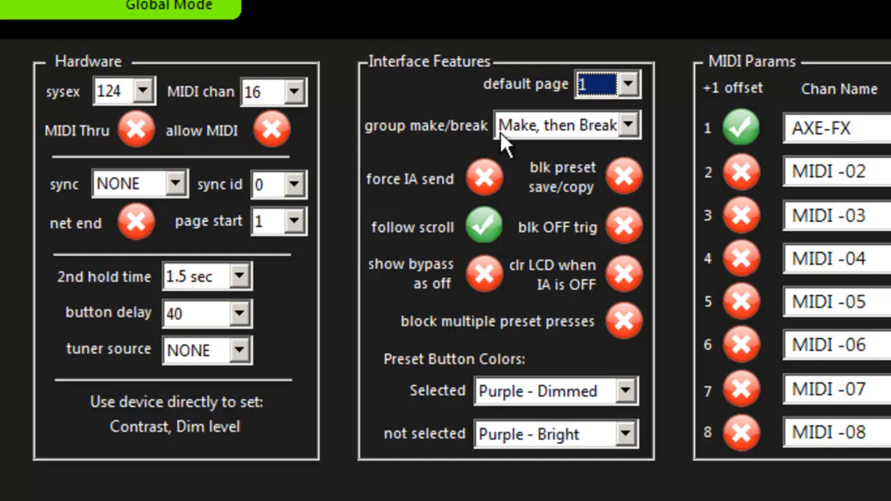
{"action": "left_click", "coordinate": [561, 125]}
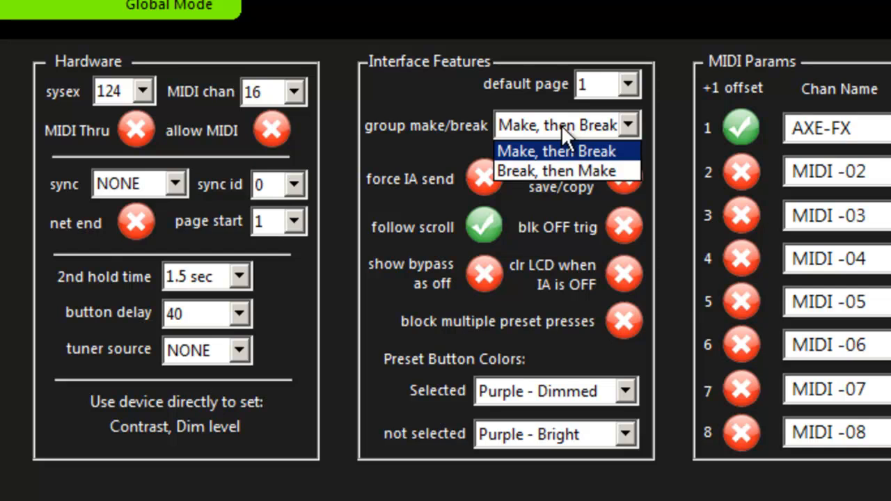
{"action": "left_click", "coordinate": [561, 124]}
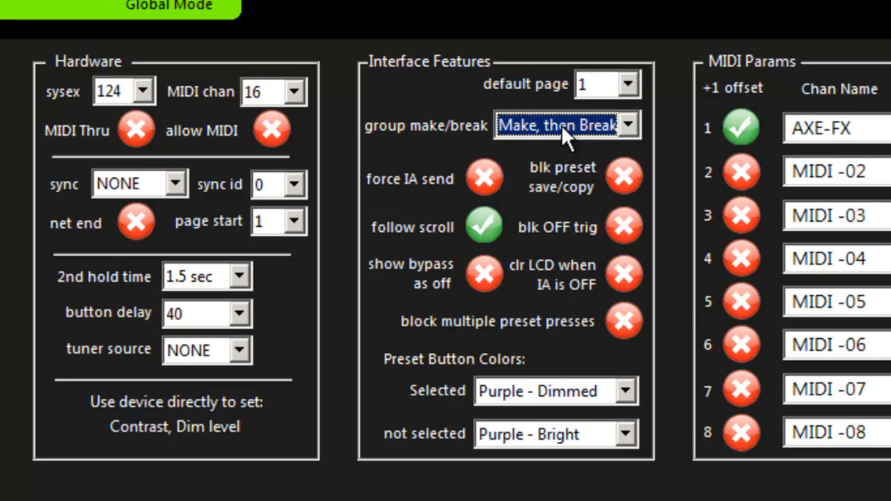
- Examine the two group make/break choices in the interface features
{"action": "left_click", "coordinate": [561, 124]}
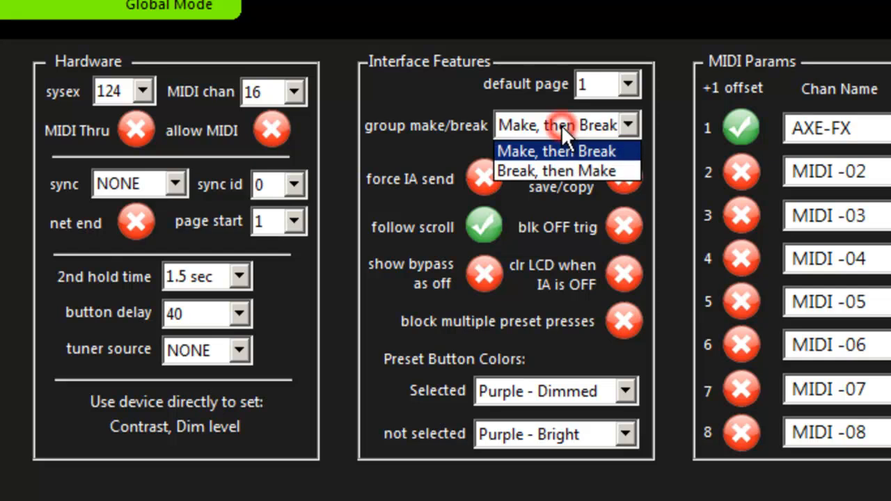
{"action": "left_click", "coordinate": [522, 127]}
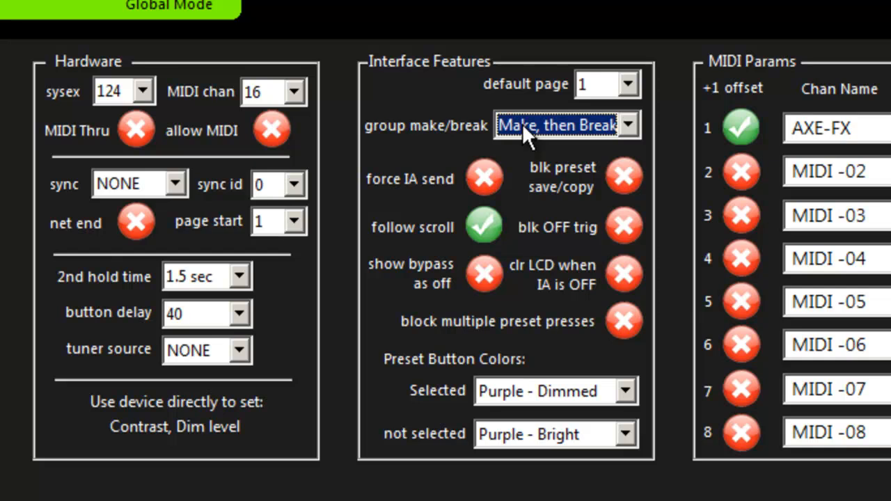
{"action": "left_click", "coordinate": [565, 125]}
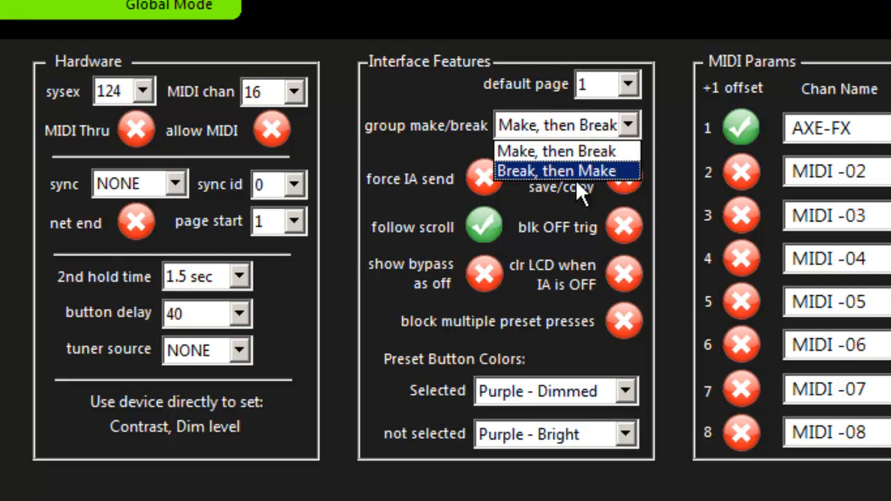
{"action": "left_click", "coordinate": [576, 121]}
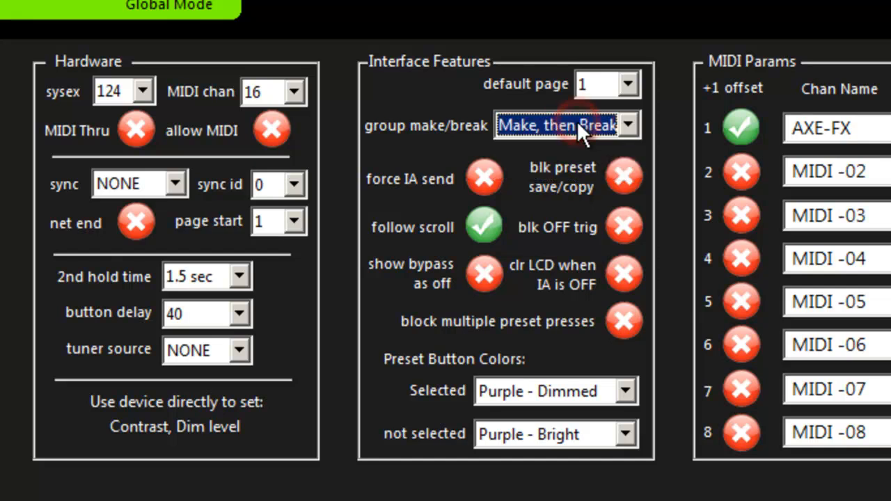
{"action": "left_click", "coordinate": [534, 118]}
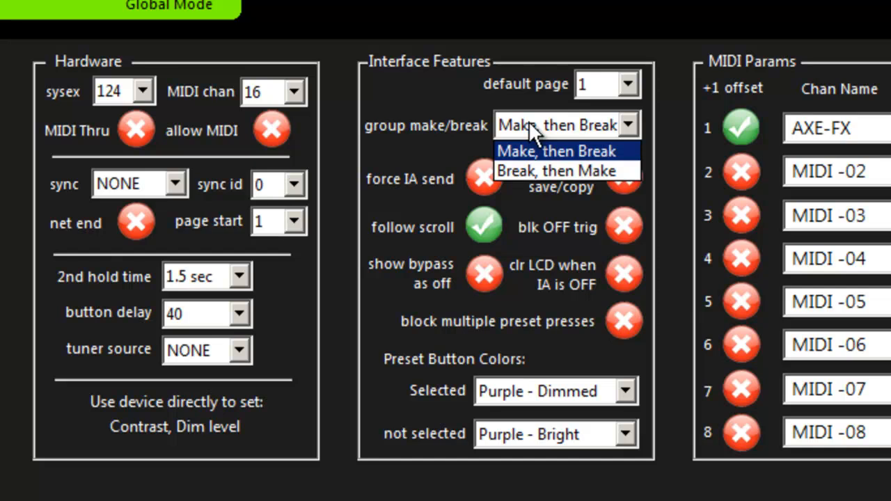
{"action": "left_click", "coordinate": [519, 127]}
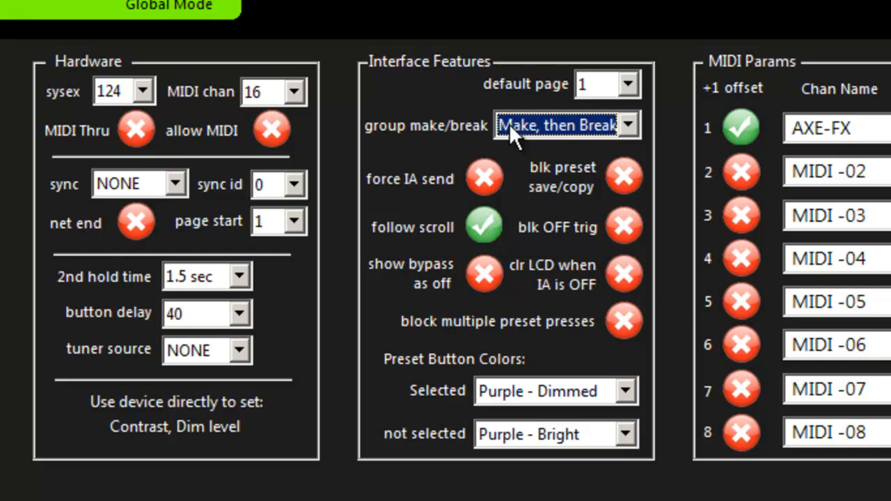
- Switch group make/break to "Break, then Make" and restore it to "Make, then Break"
{"action": "left_click", "coordinate": [567, 124]}
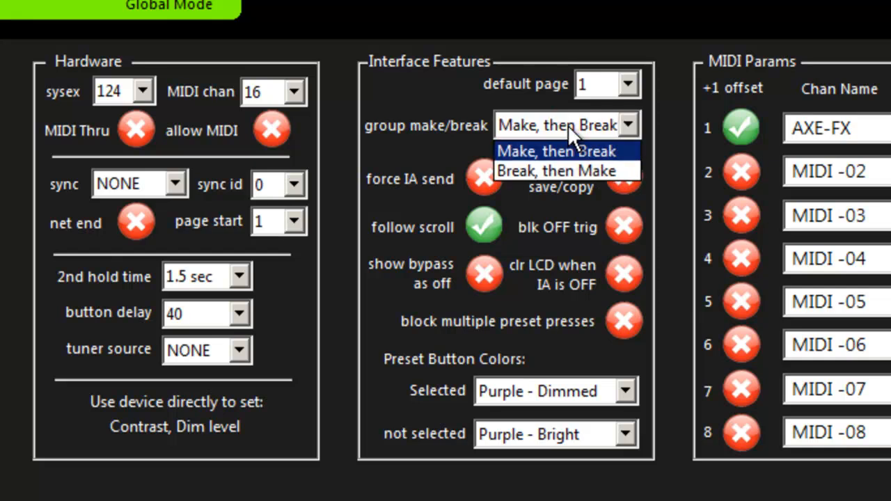
{"action": "left_click", "coordinate": [540, 167]}
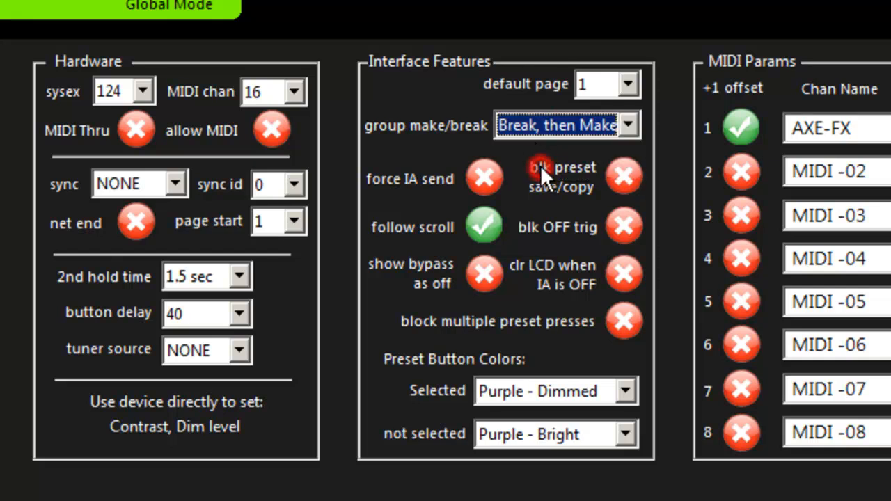
{"action": "left_click", "coordinate": [516, 129]}
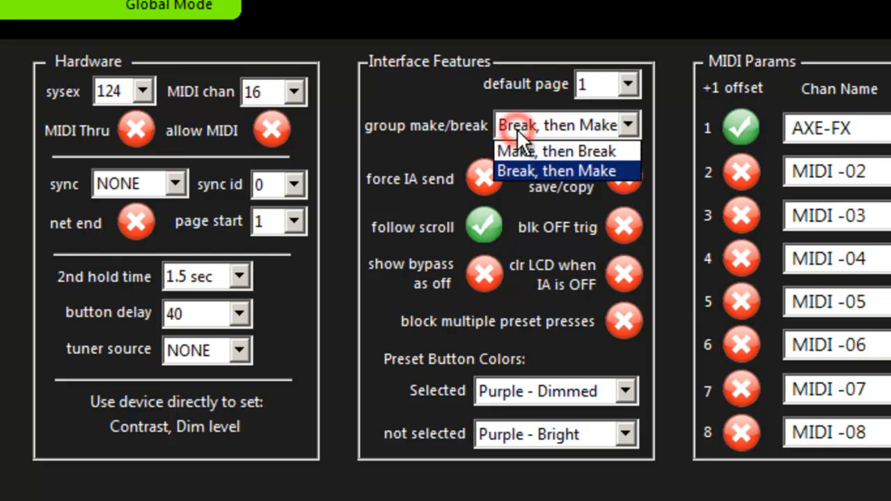
{"action": "left_click", "coordinate": [513, 165]}
{"action": "left_click", "coordinate": [574, 124]}
{"action": "left_click", "coordinate": [577, 121]}
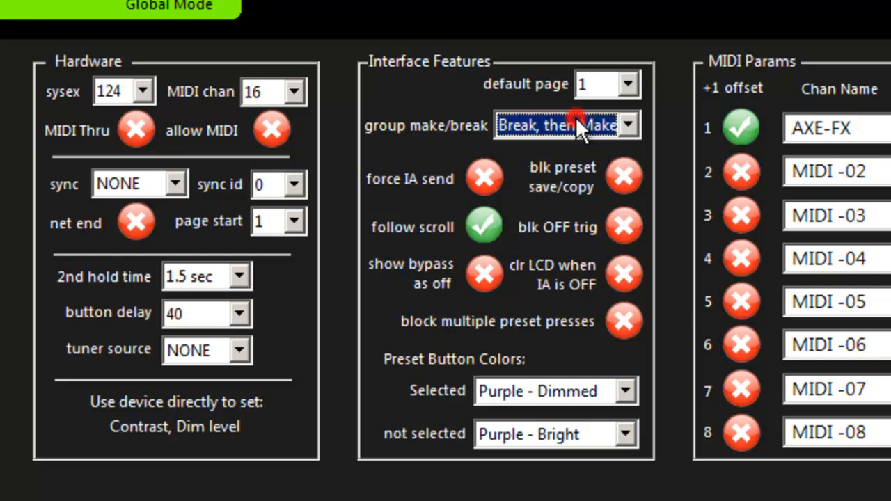
{"action": "left_click", "coordinate": [561, 125]}
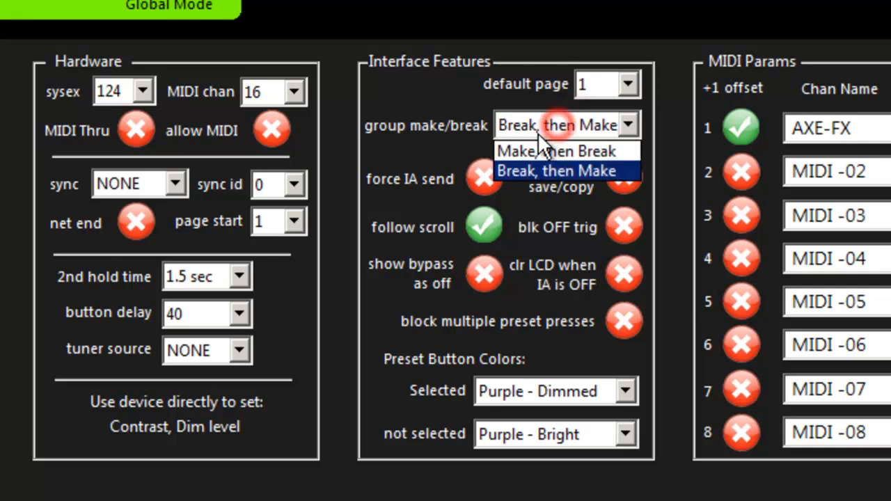
{"action": "left_click", "coordinate": [536, 148]}
{"action": "left_click", "coordinate": [534, 121]}
{"action": "left_click", "coordinate": [535, 121]}
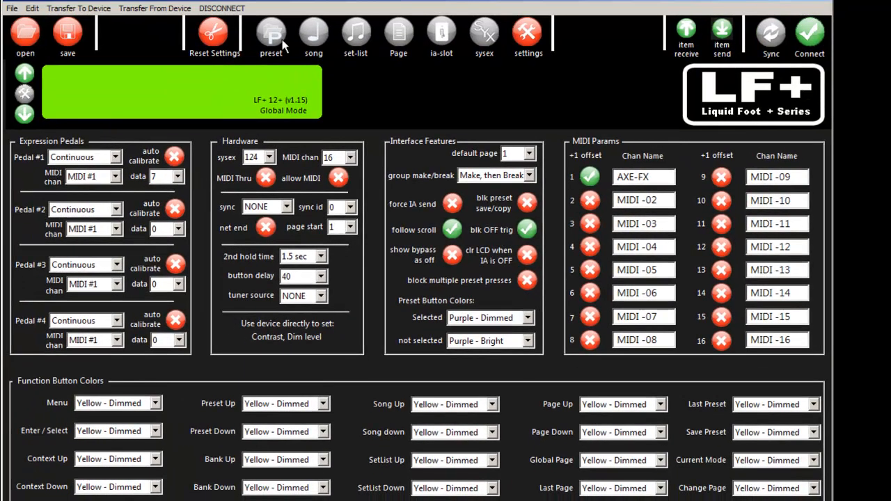
- Review the initial IA states of preset 001, and turn off "blk OFF trig" in the global settings
{"action": "left_click", "coordinate": [271, 38]}
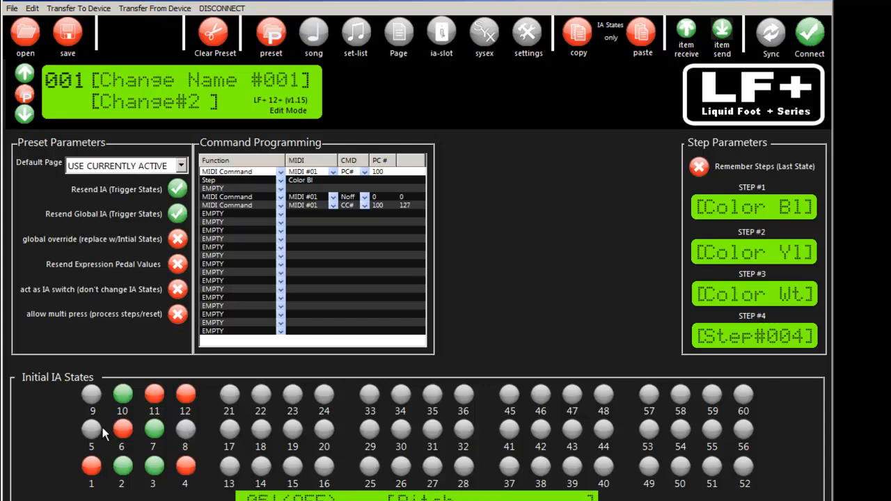
{"action": "left_click", "coordinate": [525, 43]}
{"action": "left_click", "coordinate": [530, 229]}
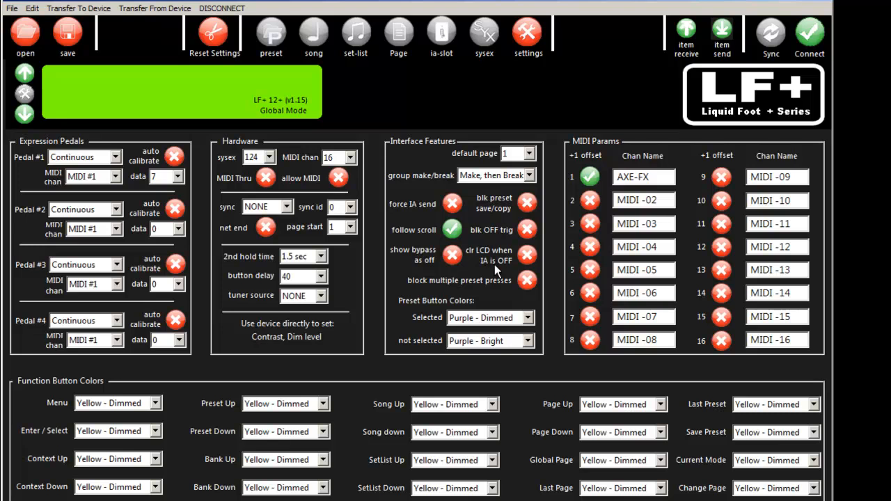
- Try the "clr LCD when IA is OFF" option, and view the initial IA states of preset 001 before returning to the global settings
{"action": "left_click", "coordinate": [525, 260]}
{"action": "left_click", "coordinate": [526, 258]}
{"action": "left_click", "coordinate": [280, 35]}
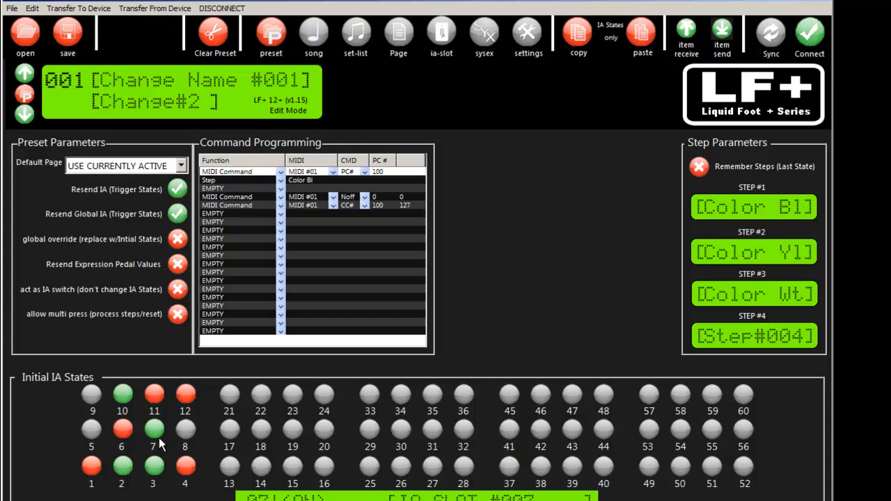
{"action": "left_click", "coordinate": [527, 50]}
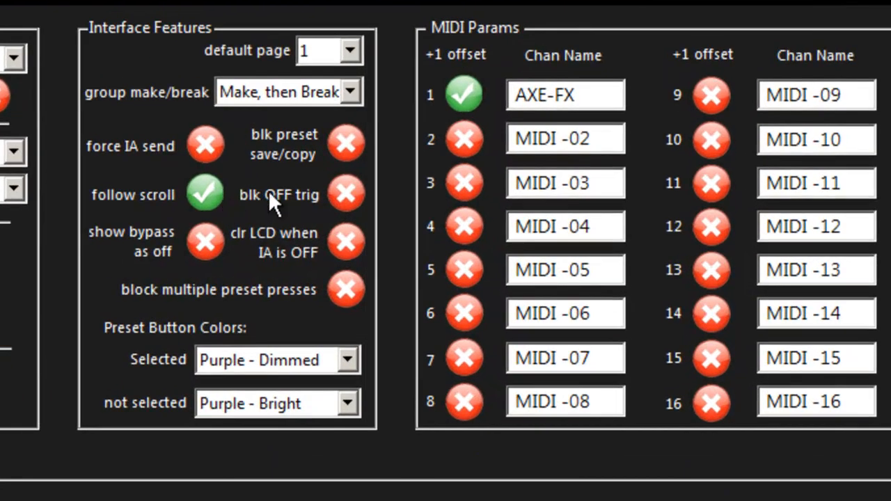
- Switch "clr LCD when IA is OFF" on and back off, and try the "block multiple preset presses" option
{"action": "left_click", "coordinate": [347, 244]}
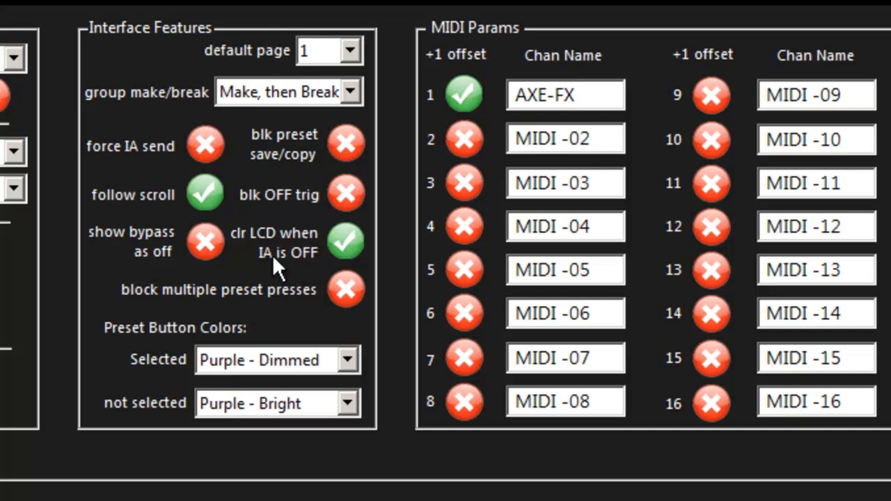
{"action": "left_click", "coordinate": [346, 238]}
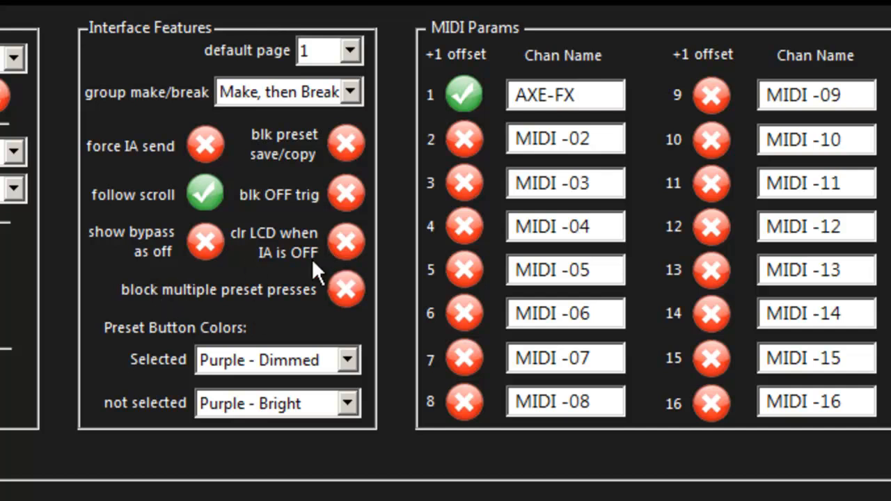
{"action": "left_click", "coordinate": [346, 291]}
- Examine the color choices available for the selected preset button
{"action": "left_click", "coordinate": [235, 364]}
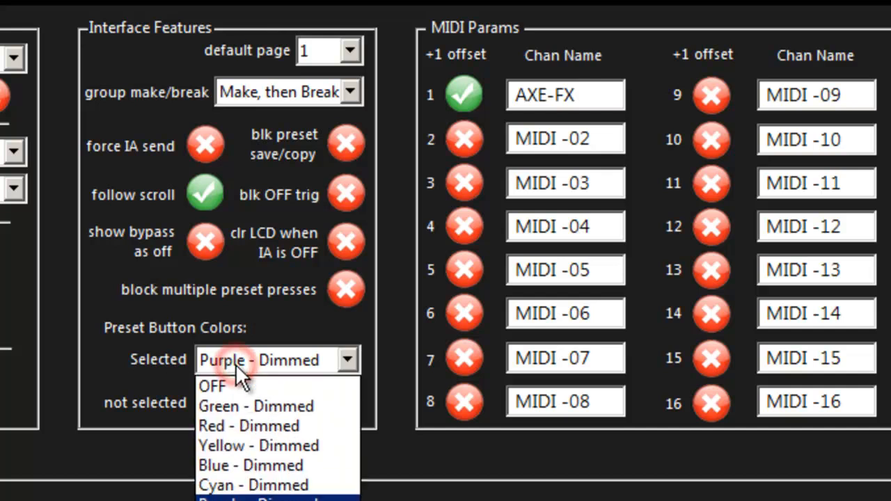
{"action": "left_click", "coordinate": [236, 364]}
{"action": "left_click", "coordinate": [237, 360]}
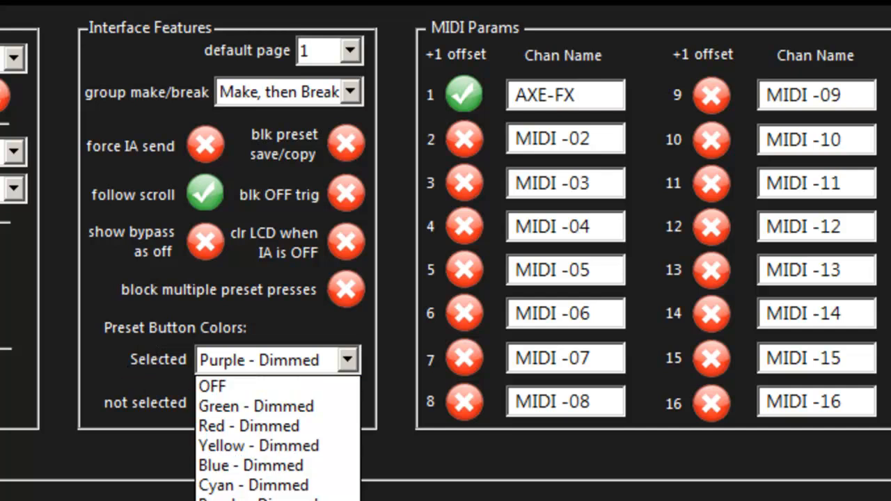
{"action": "left_click", "coordinate": [142, 376]}
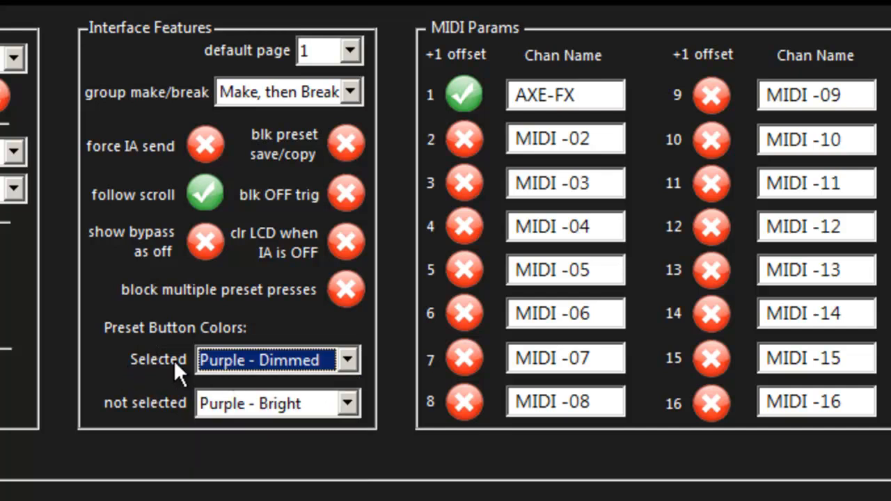
{"action": "left_click", "coordinate": [245, 359]}
{"action": "left_click", "coordinate": [235, 360]}
- Turn on the +1 offset for MIDI channels 1, 2 and 3
{"action": "left_click", "coordinate": [465, 93]}
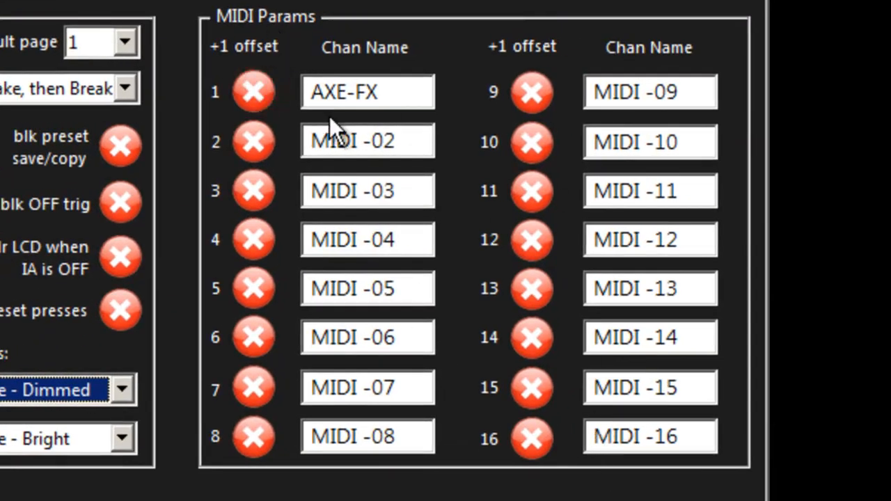
{"action": "left_click", "coordinate": [250, 89]}
{"action": "left_click", "coordinate": [240, 151]}
{"action": "left_click", "coordinate": [255, 191]}
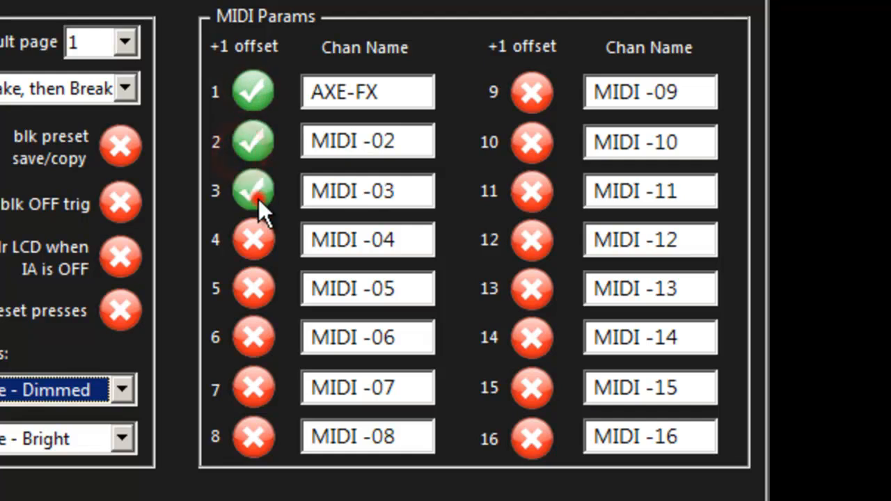
- Turn off the +1 offset for MIDI channels 1, 2 and 3
{"action": "left_click", "coordinate": [257, 101]}
{"action": "left_click", "coordinate": [259, 151]}
{"action": "left_click", "coordinate": [258, 193]}
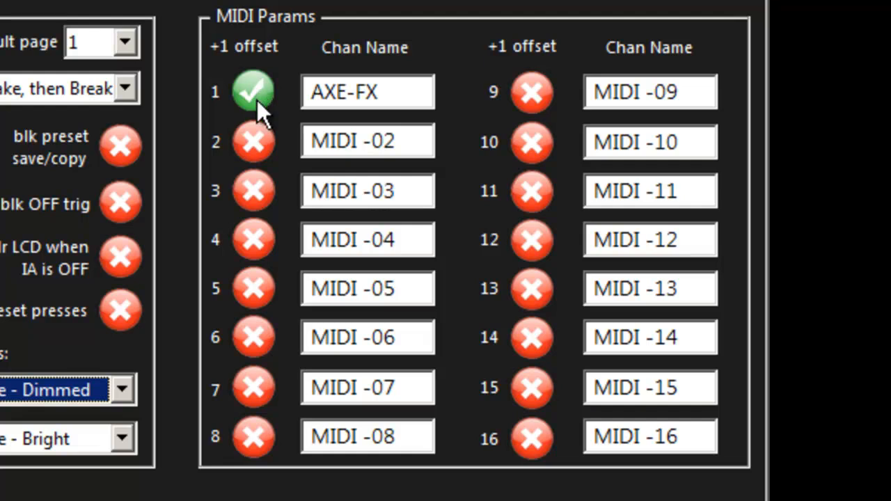
{"action": "left_click", "coordinate": [260, 100]}
{"action": "left_click", "coordinate": [254, 93]}
{"action": "left_click", "coordinate": [249, 92]}
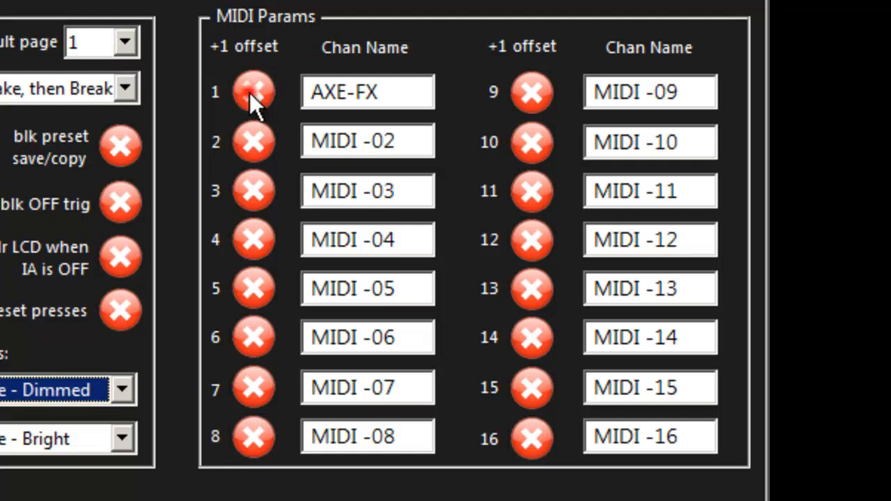
- Select the channel name of MIDI channel 2 for editing
{"action": "left_click", "coordinate": [381, 92]}
{"action": "left_click", "coordinate": [398, 141]}
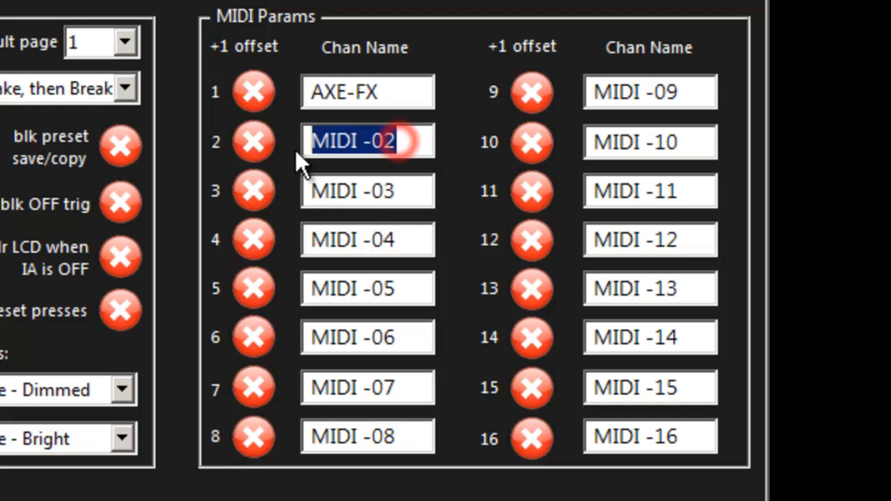
{"action": "left_click", "coordinate": [397, 135]}
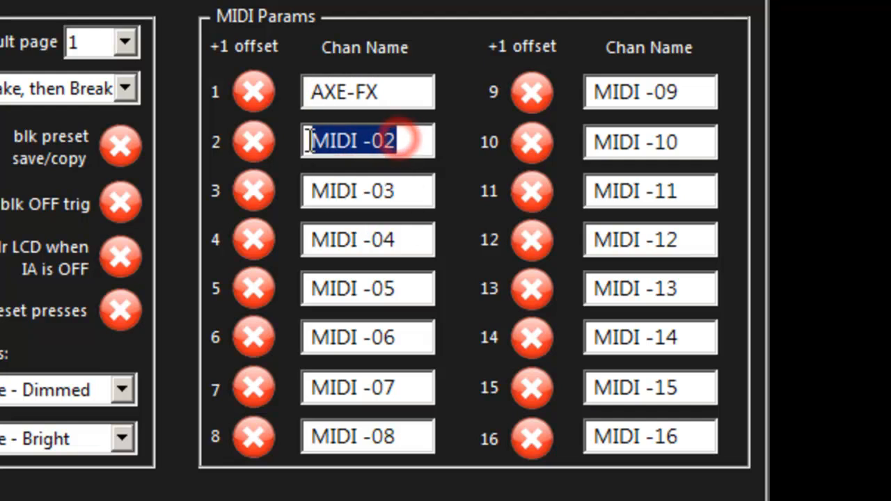
{"action": "left_click", "coordinate": [397, 192]}
{"action": "left_click", "coordinate": [404, 140]}
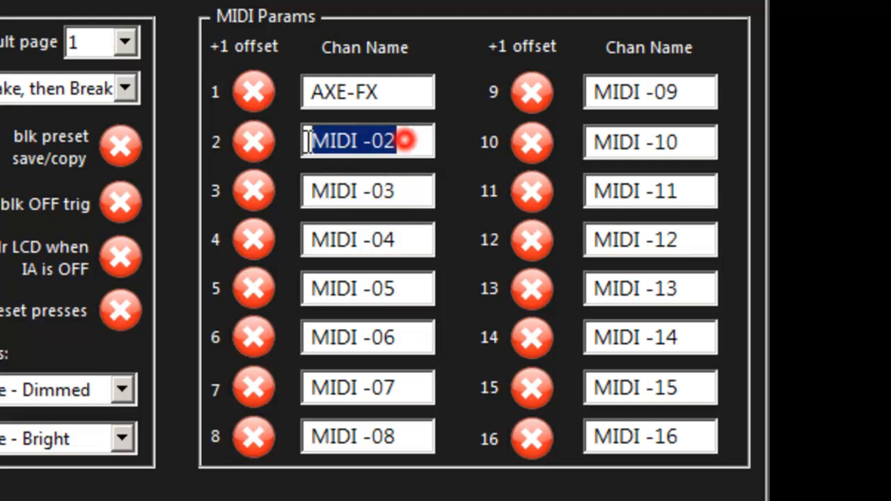